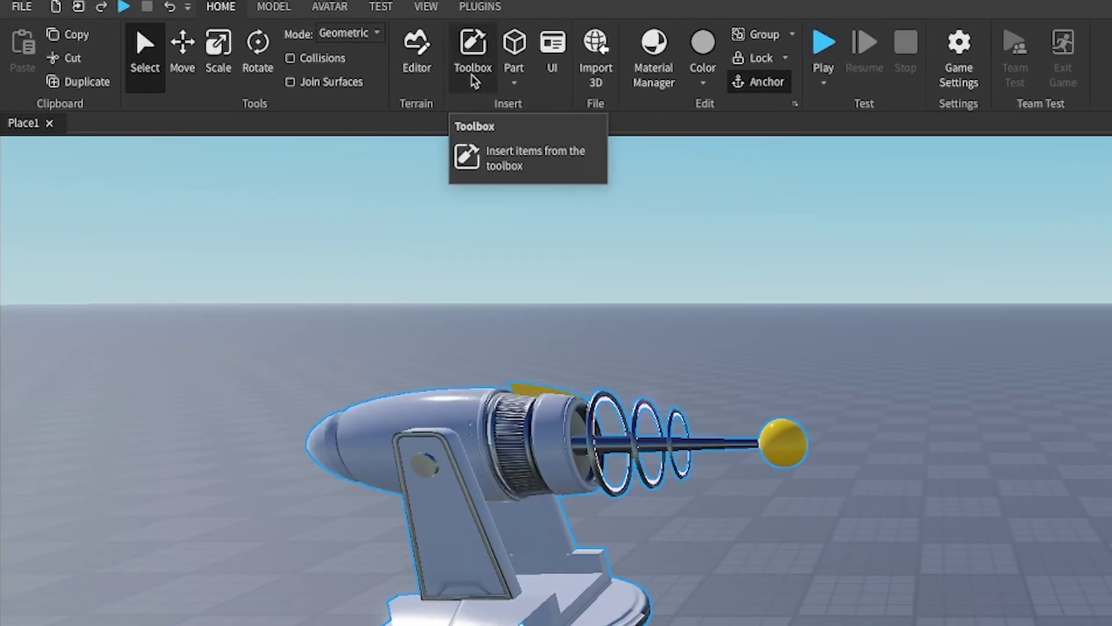
# Insert the LaserBeamBlaster model from the Toolbox into Workspace.
pyautogui.click(473, 81)
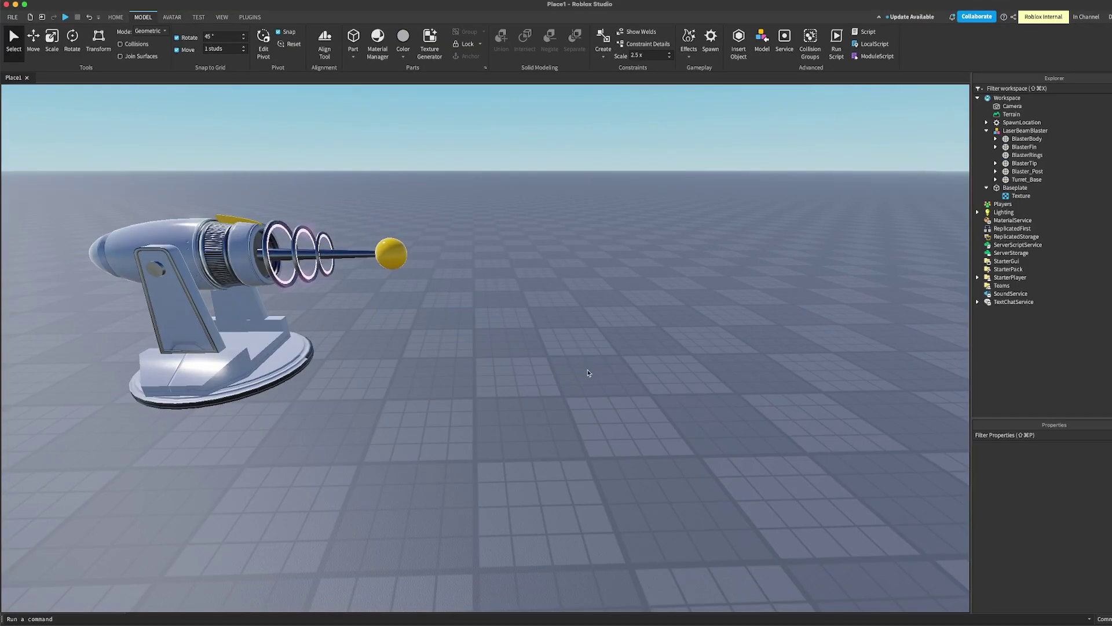
# Insert a block part inside the LaserBeamBlaster model and anchor it.
pyautogui.click(363, 68)
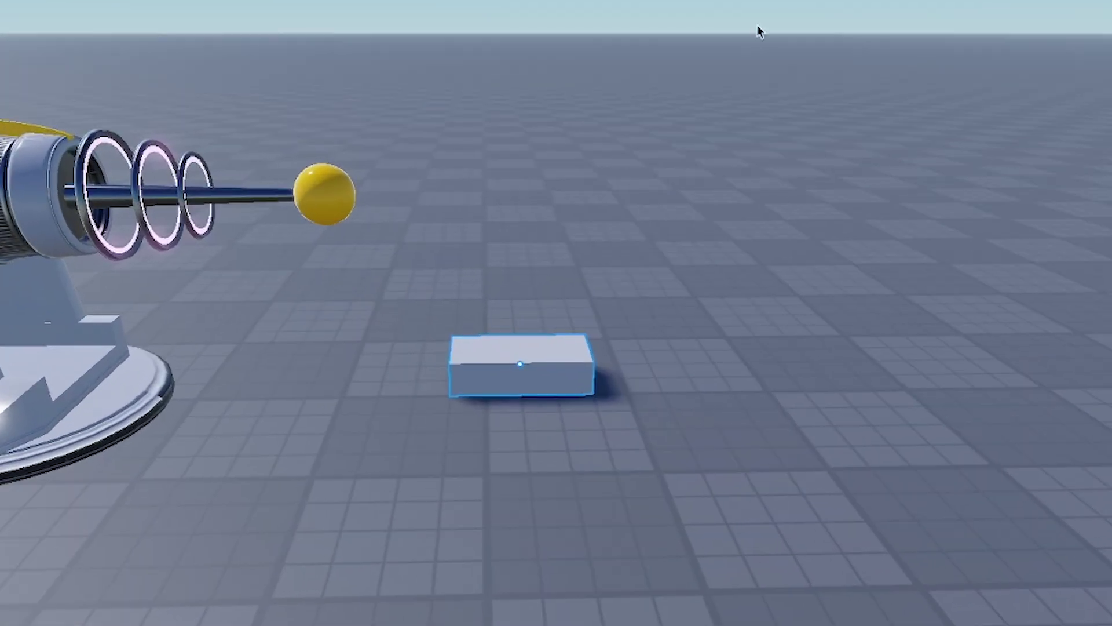
pyautogui.moveTo(1007, 204); pyautogui.dragTo(1018, 130)
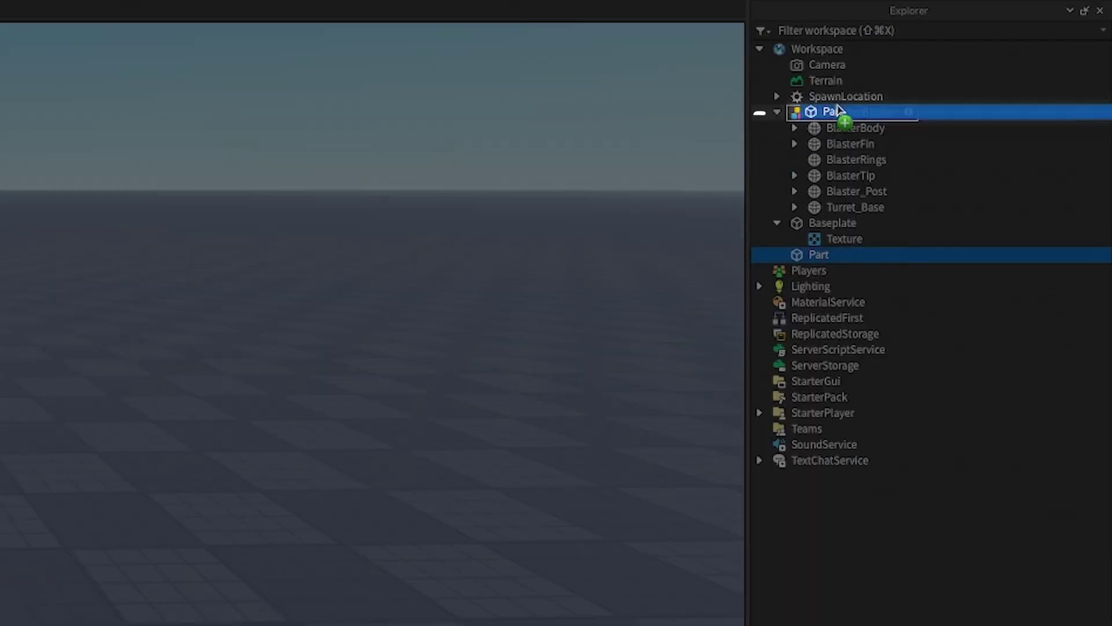
pyautogui.moveTo(838, 110); pyautogui.dragTo(838, 113)
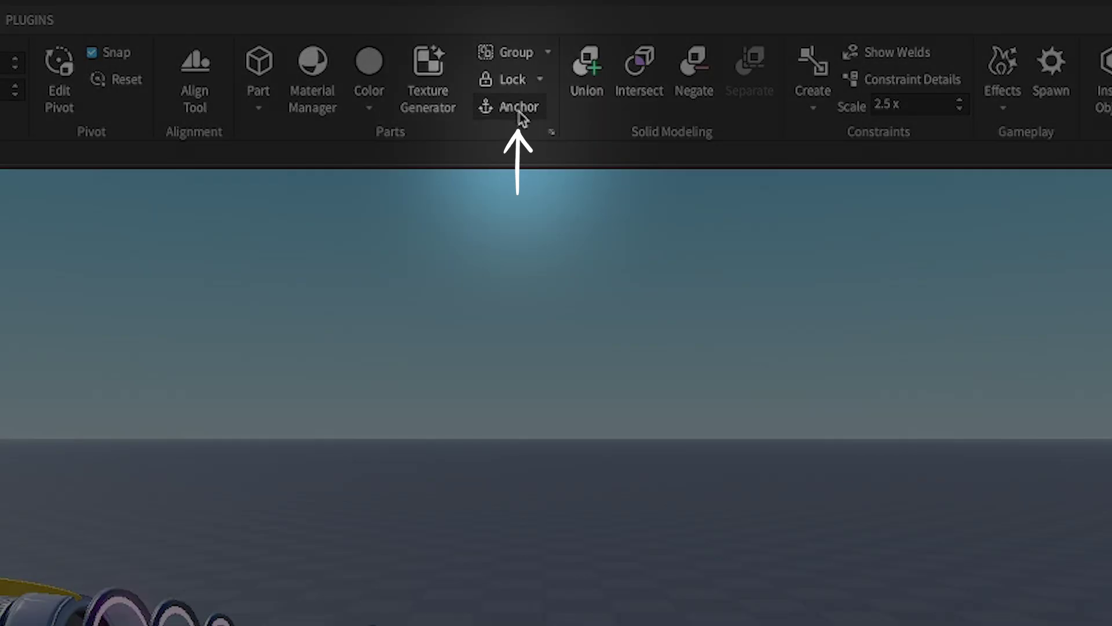
pyautogui.click(519, 108)
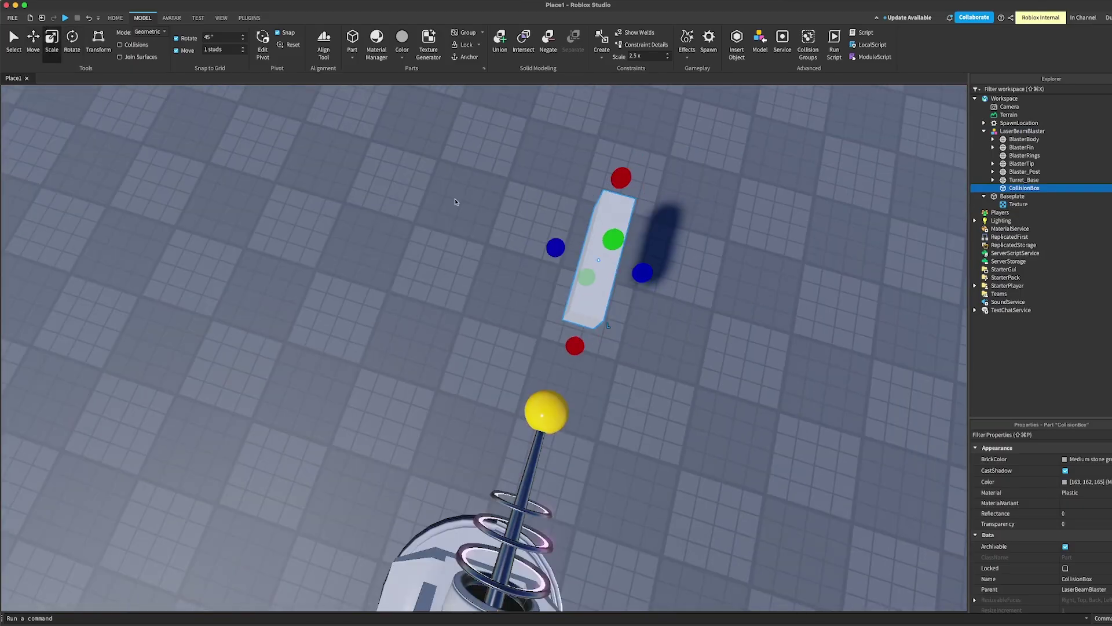
# Stretch the CollisionBox to 12 × 1 × 1 and position it in front of the blaster tip.
pyautogui.click(771, 246)
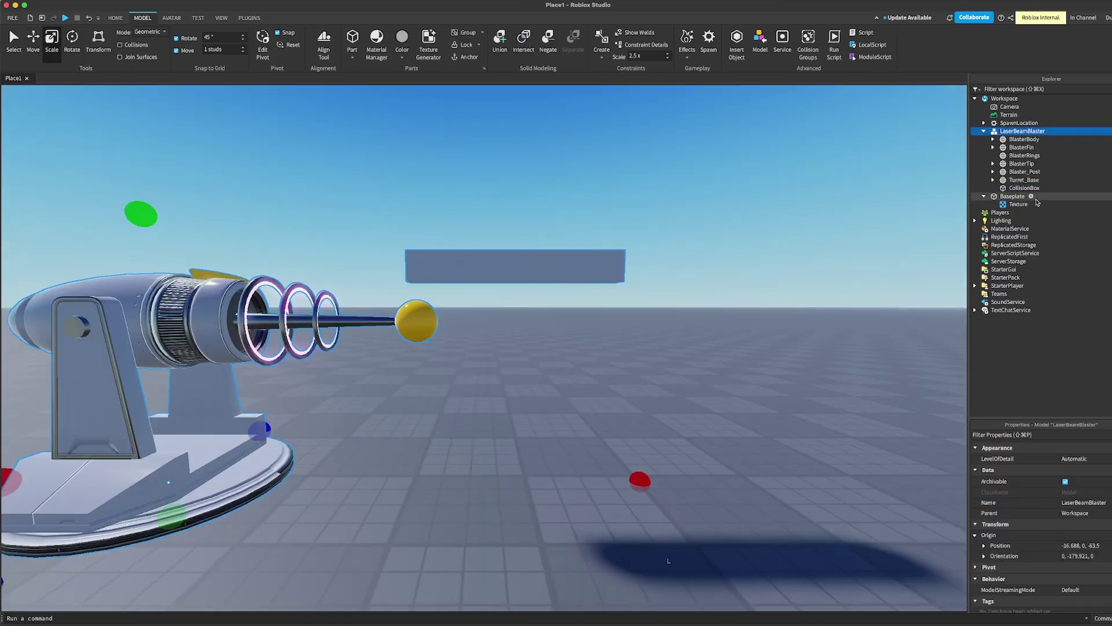
pyautogui.click(513, 327)
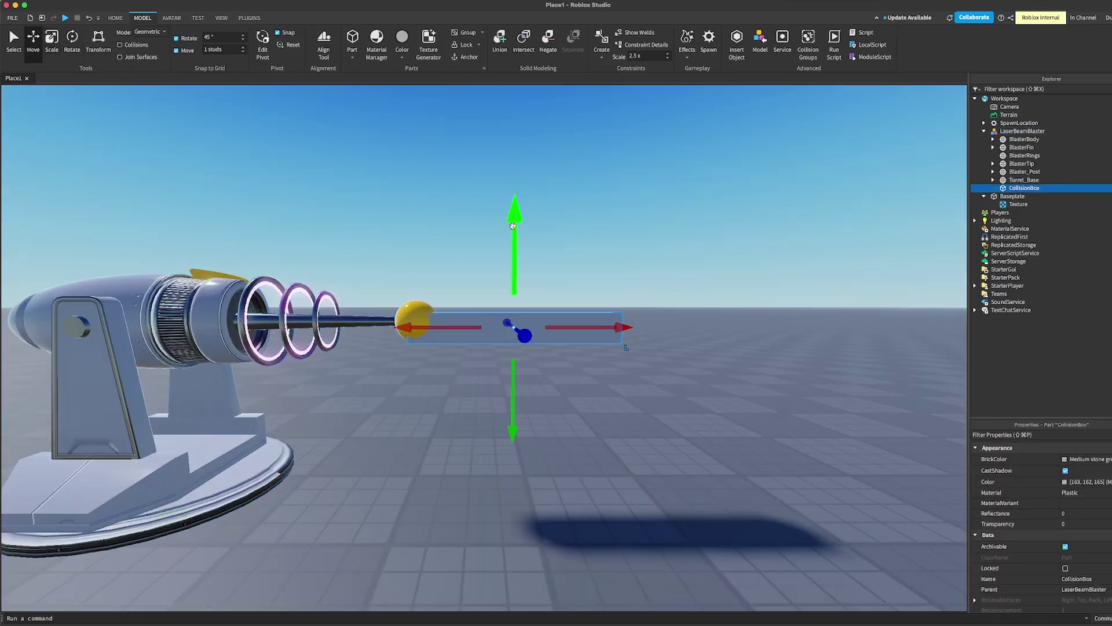
pyautogui.moveTo(645, 327); pyautogui.dragTo(797, 328)
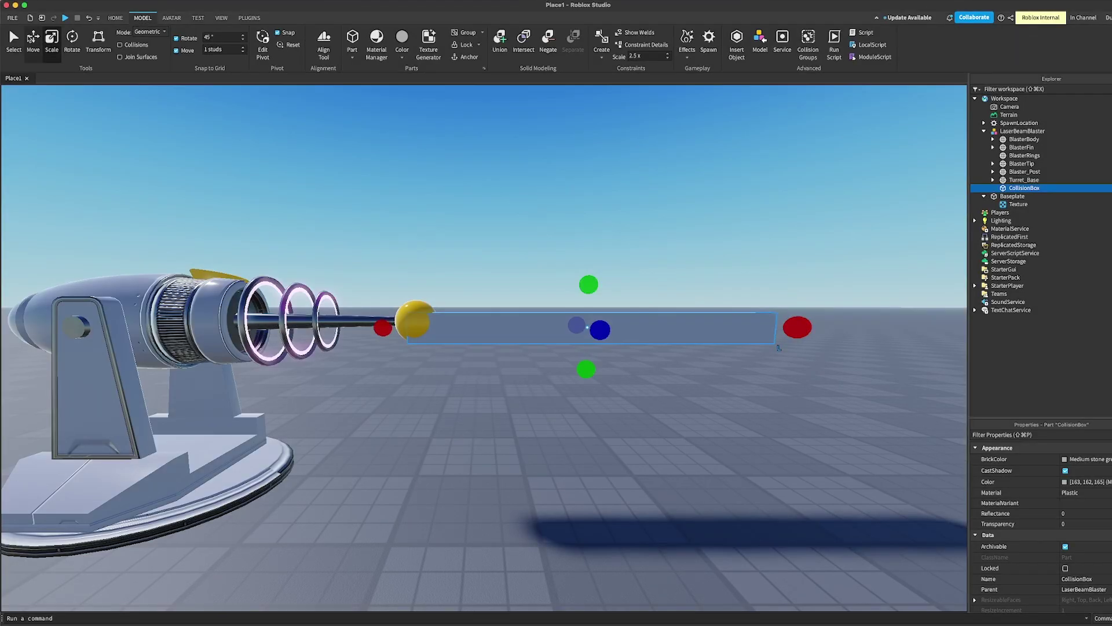
pyautogui.click(33, 41)
pyautogui.scroll(-4, 1043, 522)
pyautogui.click(1081, 529)
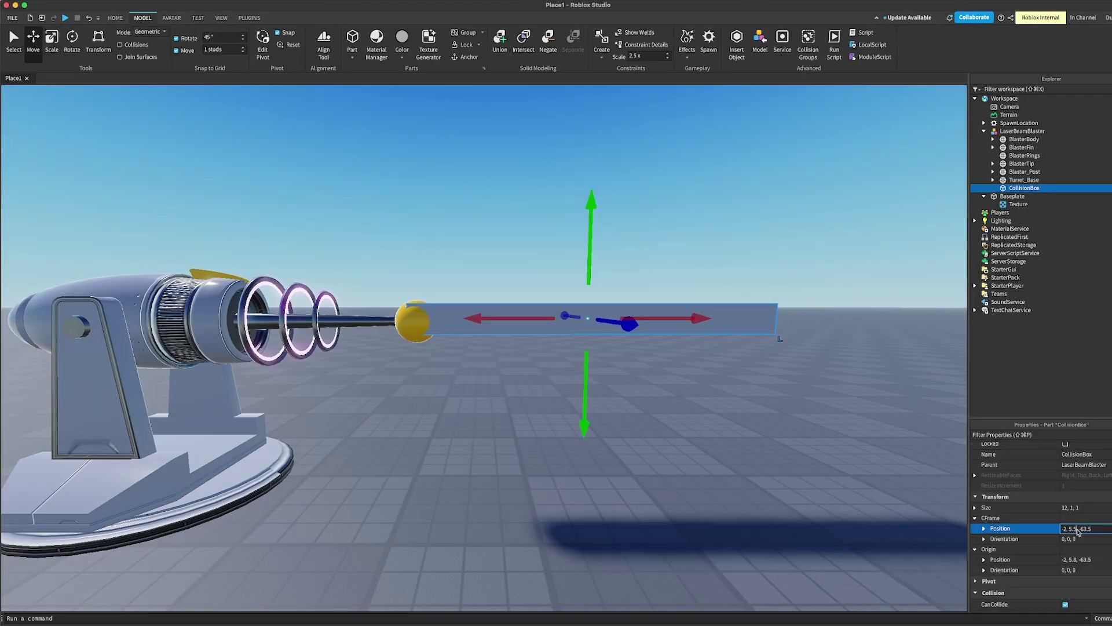
pyautogui.moveTo(579, 348); pyautogui.dragTo(637, 348, button='right')
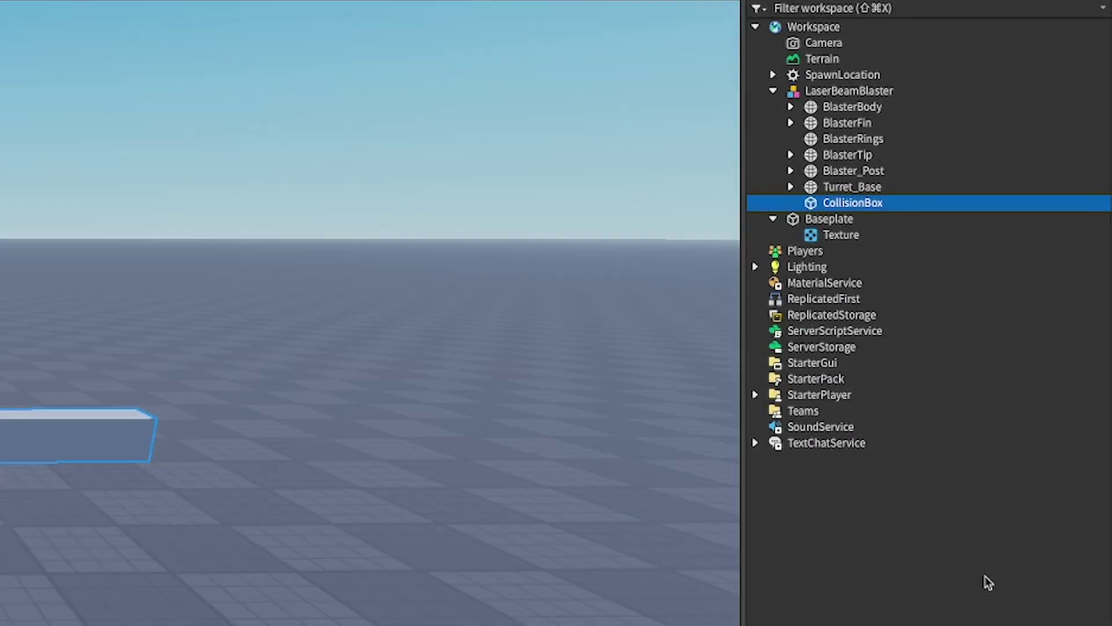
# Set the CollisionBox's Transparency to 1.
pyautogui.click(956, 462)
pyautogui.write('1')
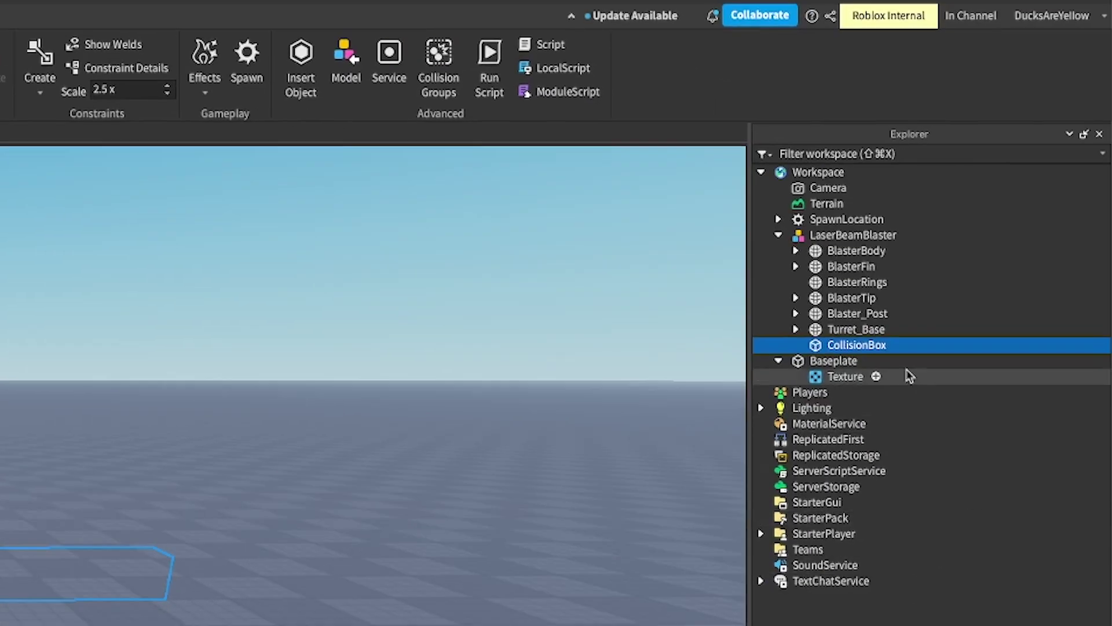
# Add two Attachments to CollisionBox, named StartAttachment and EndAttachment.
pyautogui.click(900, 346)
pyautogui.write('att')
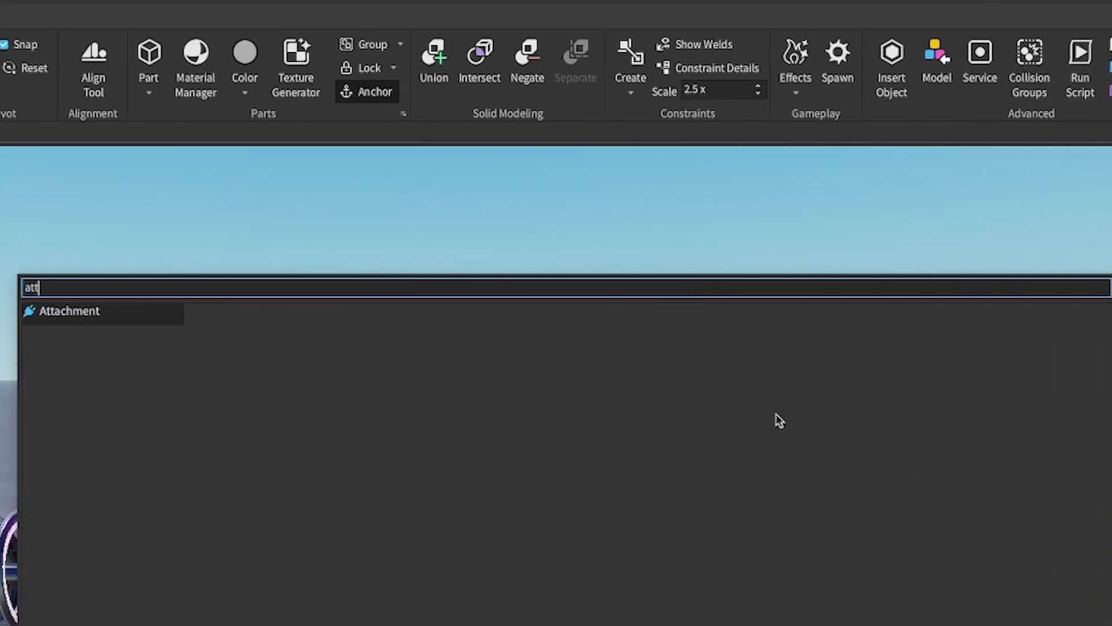
pyautogui.click(62, 319)
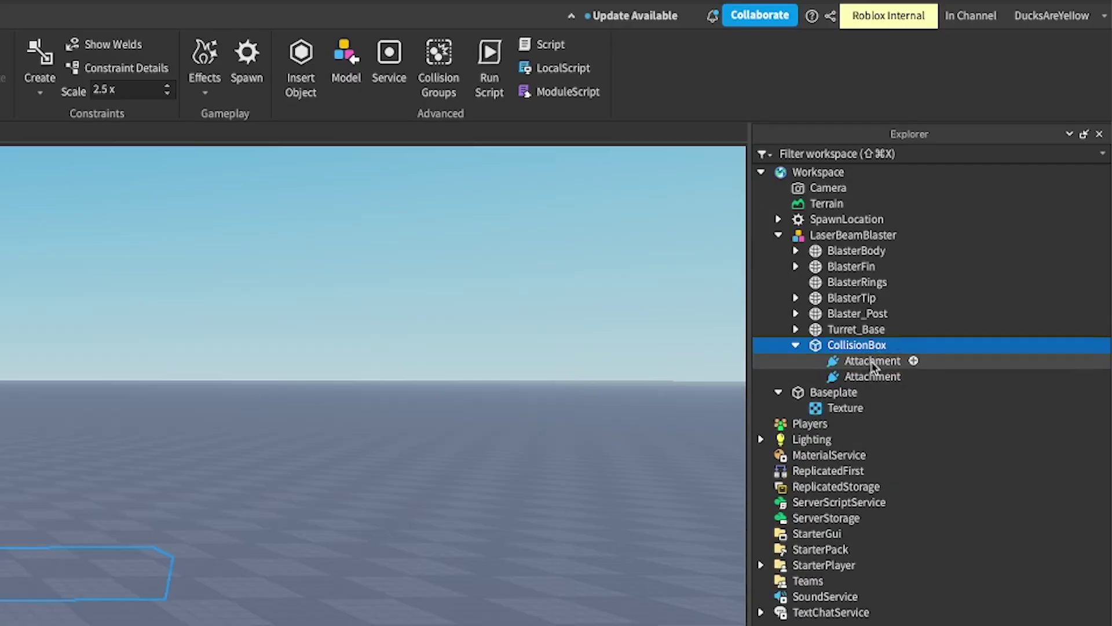
pyautogui.rightClick(869, 364)
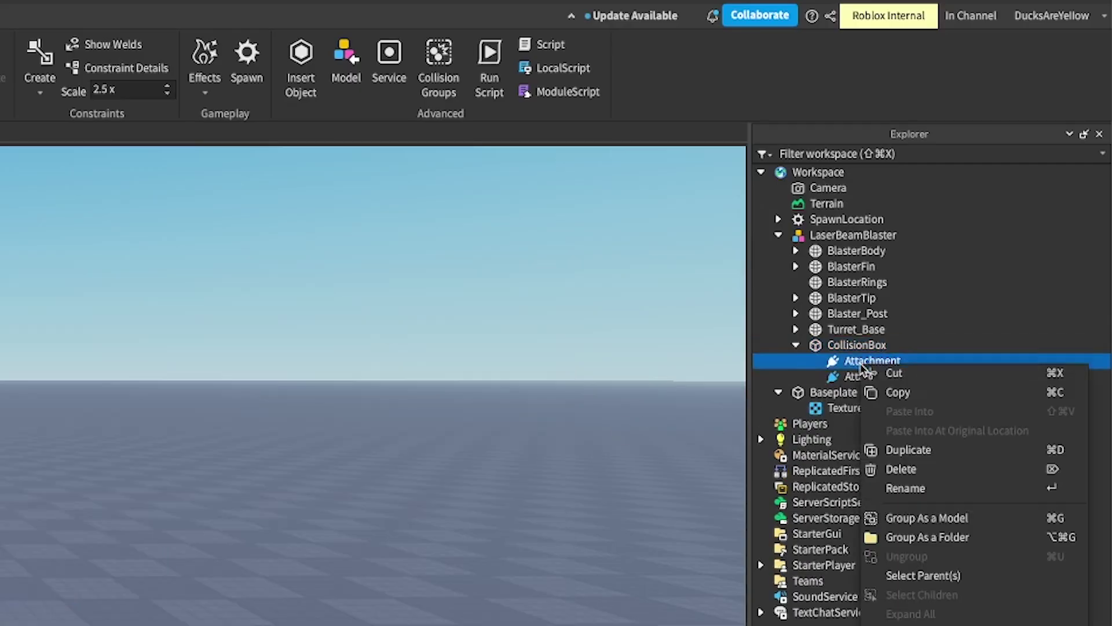
pyautogui.click(886, 491)
pyautogui.rightClick(872, 376)
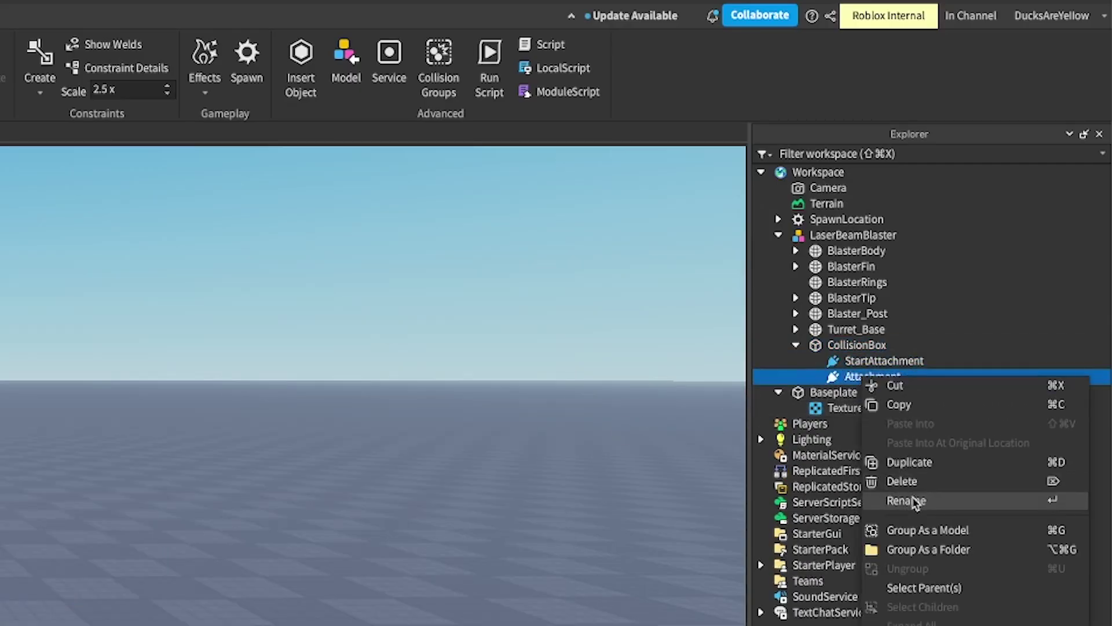
pyautogui.click(913, 503)
pyautogui.write('EndAttachment')
pyautogui.press('Return')
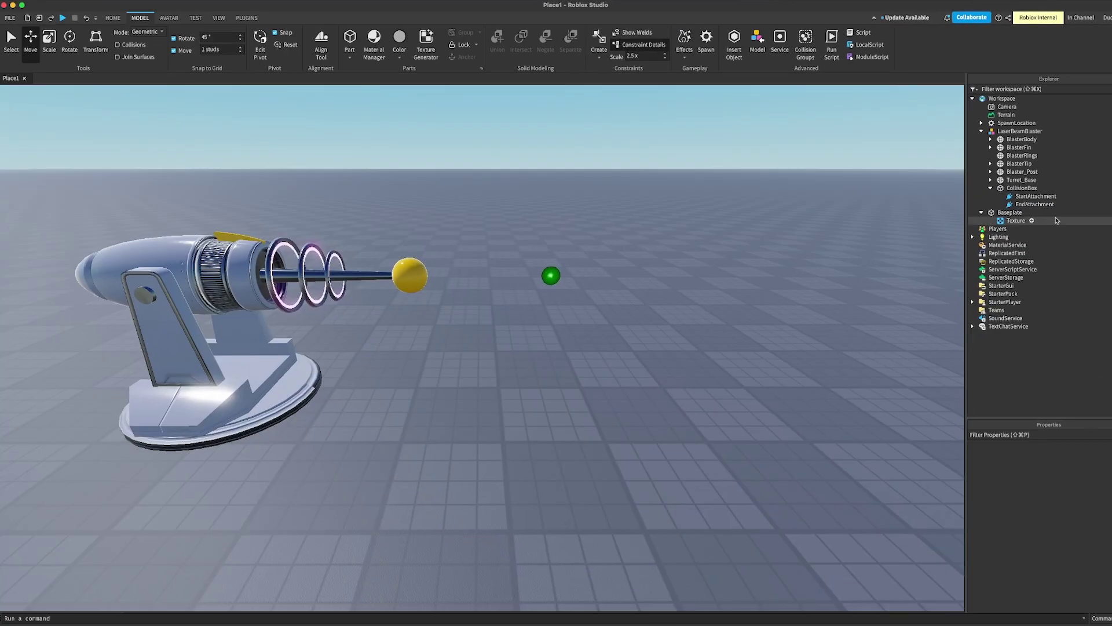
# Move EndAttachment to 6, 0, 0 at the far end of the box.
pyautogui.click(922, 319)
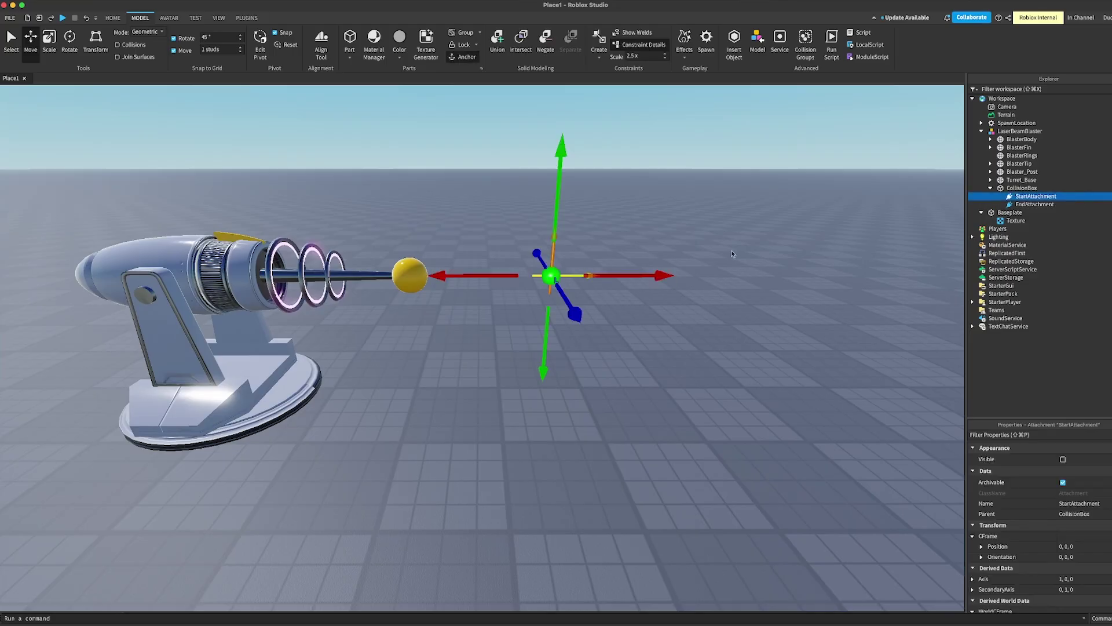
pyautogui.click(1098, 205)
pyautogui.moveTo(796, 263); pyautogui.dragTo(823, 265)
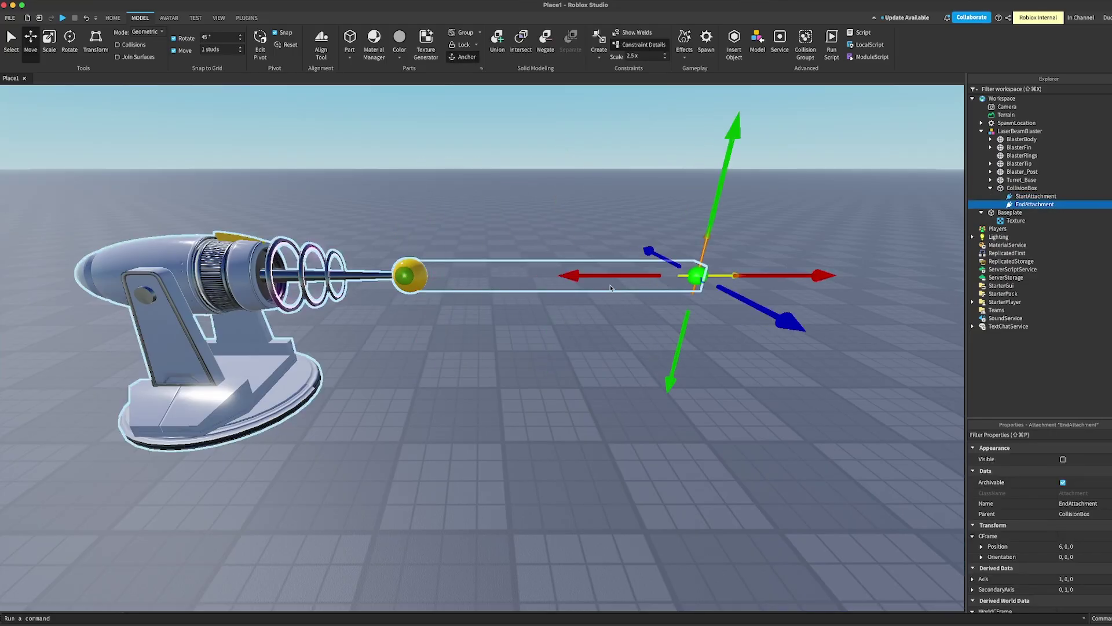
pyautogui.scroll(5, 821, 244)
pyautogui.scroll(-5, 823, 253)
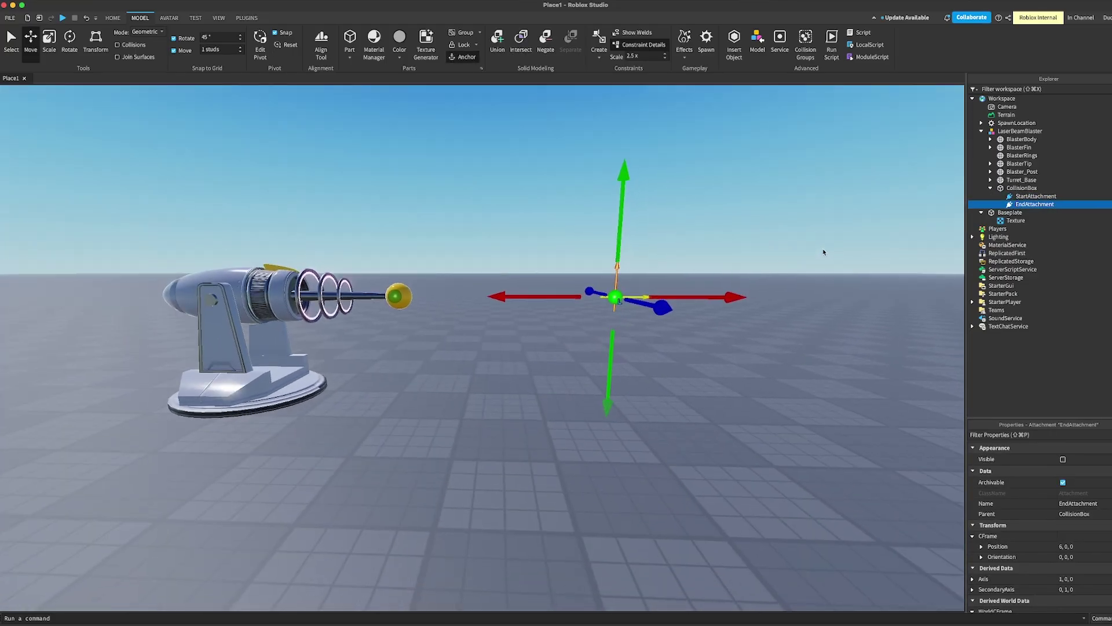
pyautogui.click(825, 249)
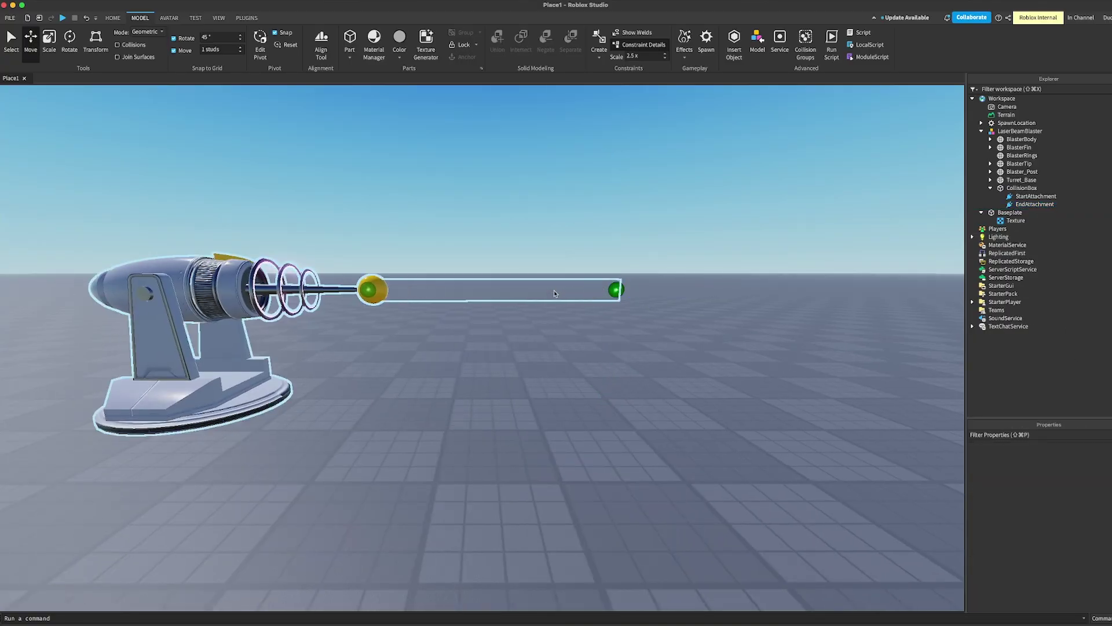
pyautogui.click(1035, 204)
pyautogui.moveTo(667, 288); pyautogui.dragTo(833, 287)
pyautogui.click(1022, 187)
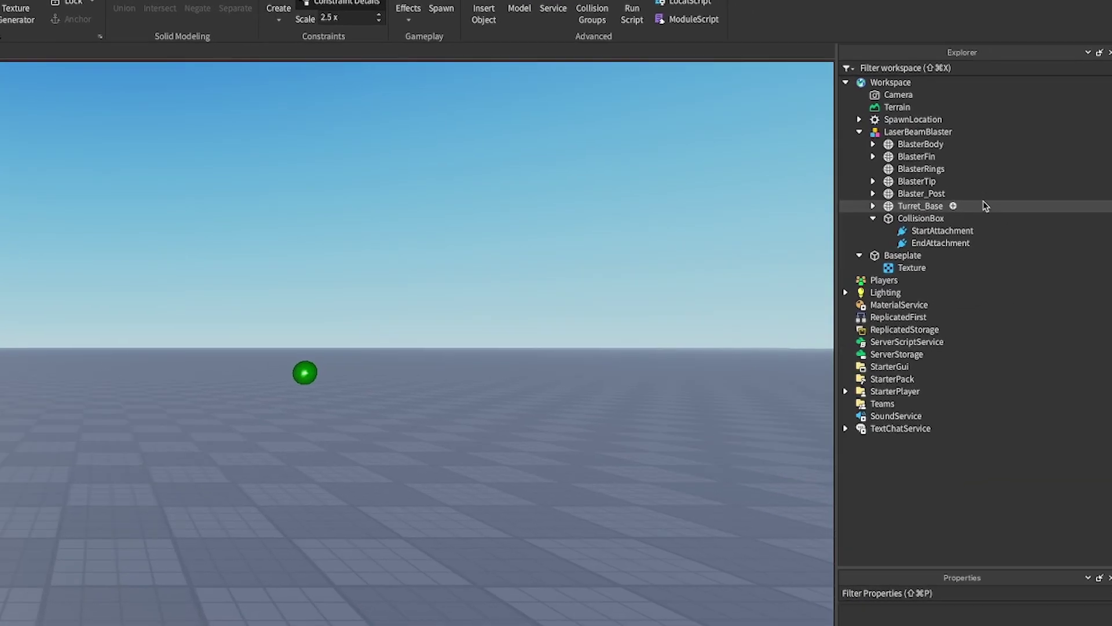
# Insert a Beam object into CollisionBox.
pyautogui.moveTo(1044, 191)
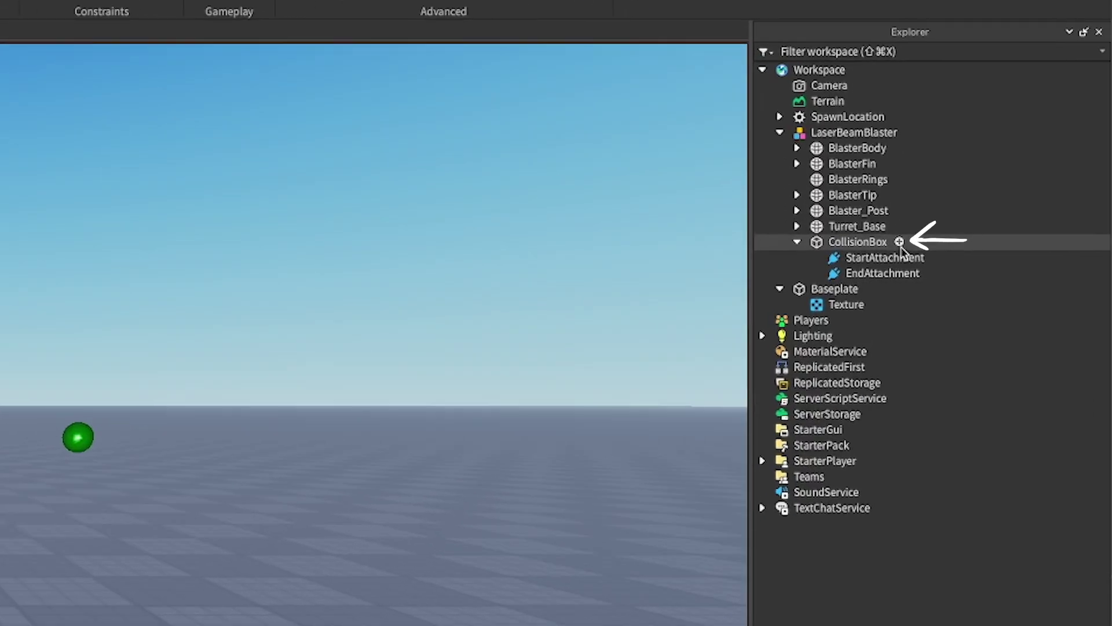
pyautogui.click(899, 241)
pyautogui.write('beam')
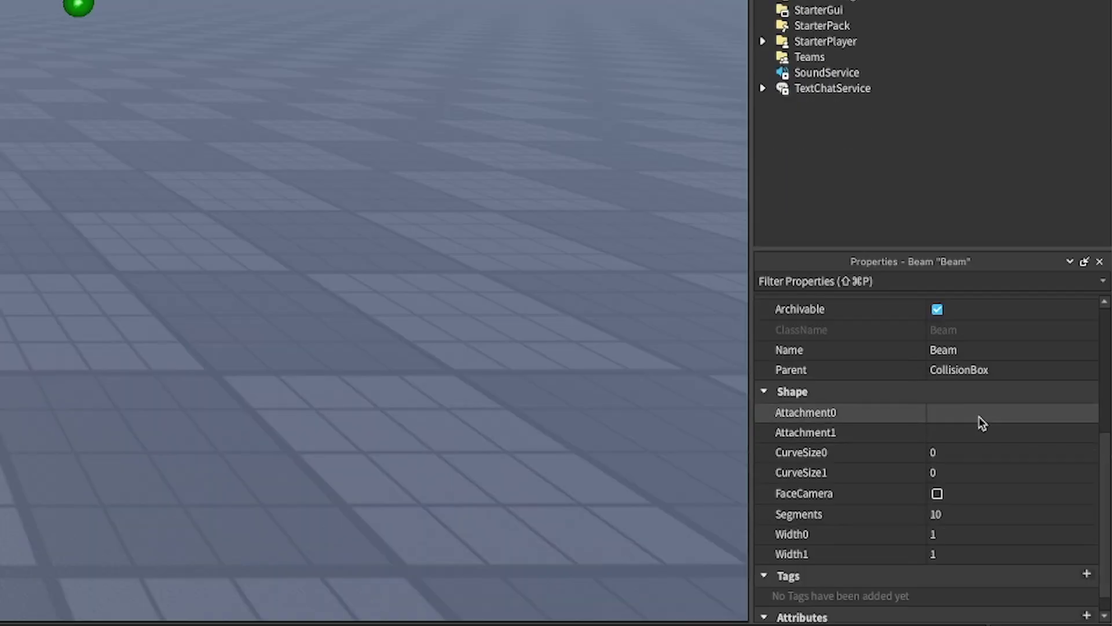
# Set the beam's Attachment0 to StartAttachment and Attachment1 to EndAttachment.
pyautogui.click(979, 414)
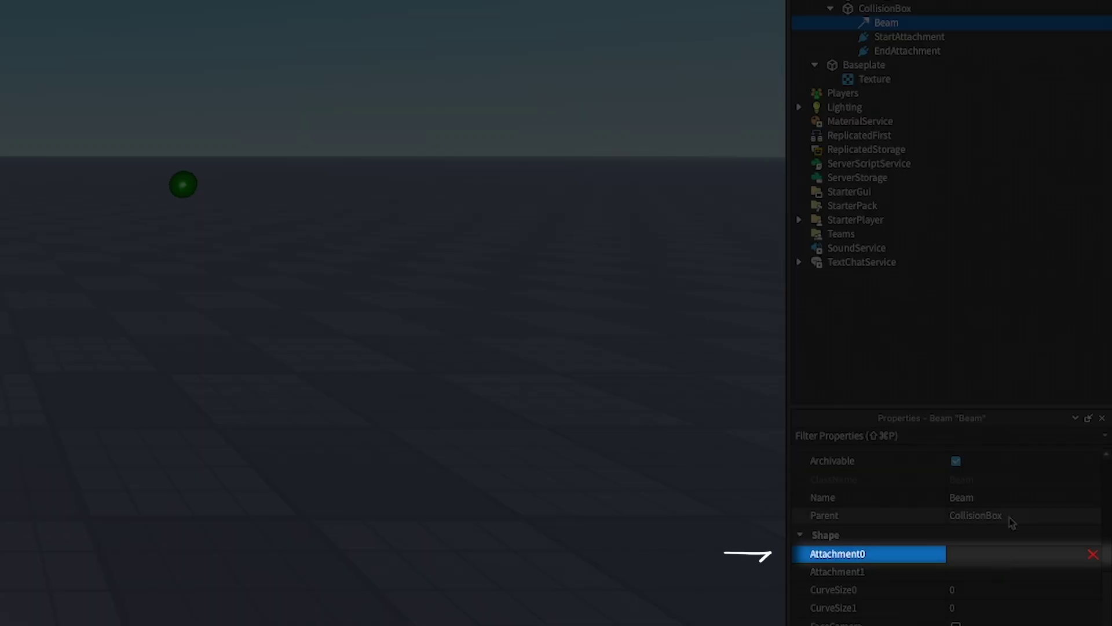
pyautogui.click(925, 39)
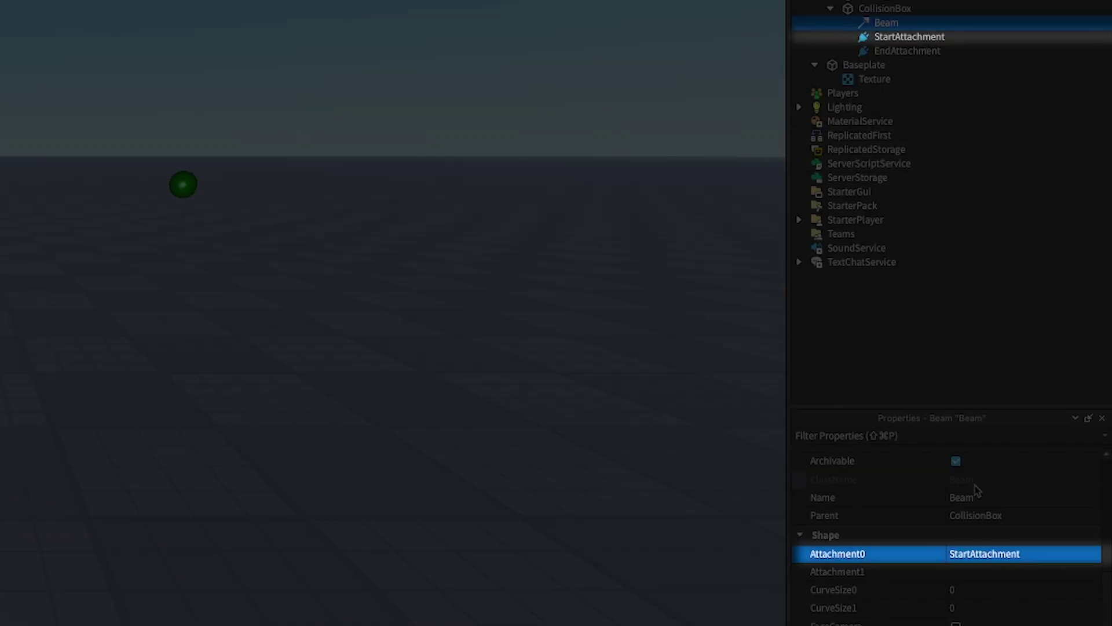
pyautogui.click(992, 575)
pyautogui.click(927, 51)
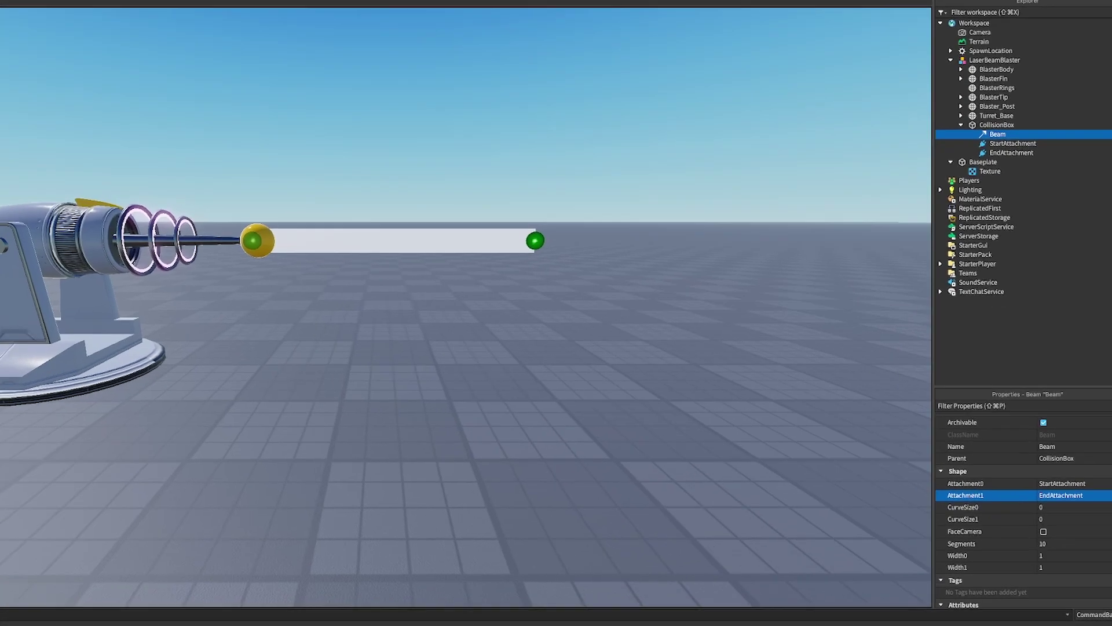
# Paste a texture asset ID into the Beam's Texture property for a pink wavy laser.
pyautogui.scroll(4, 1037, 521)
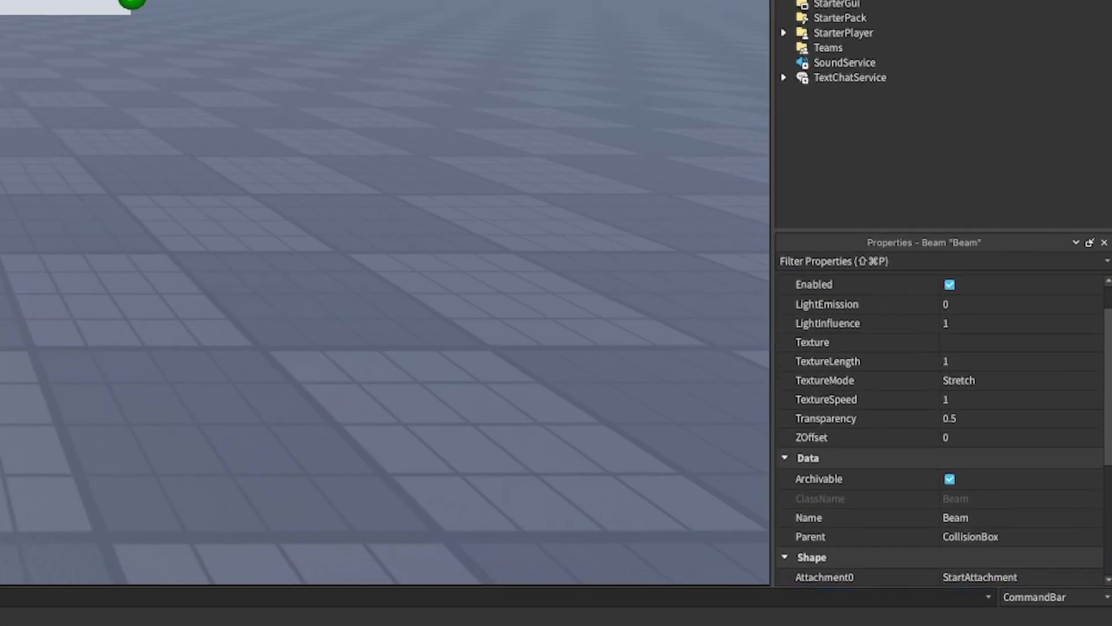
pyautogui.click(999, 374)
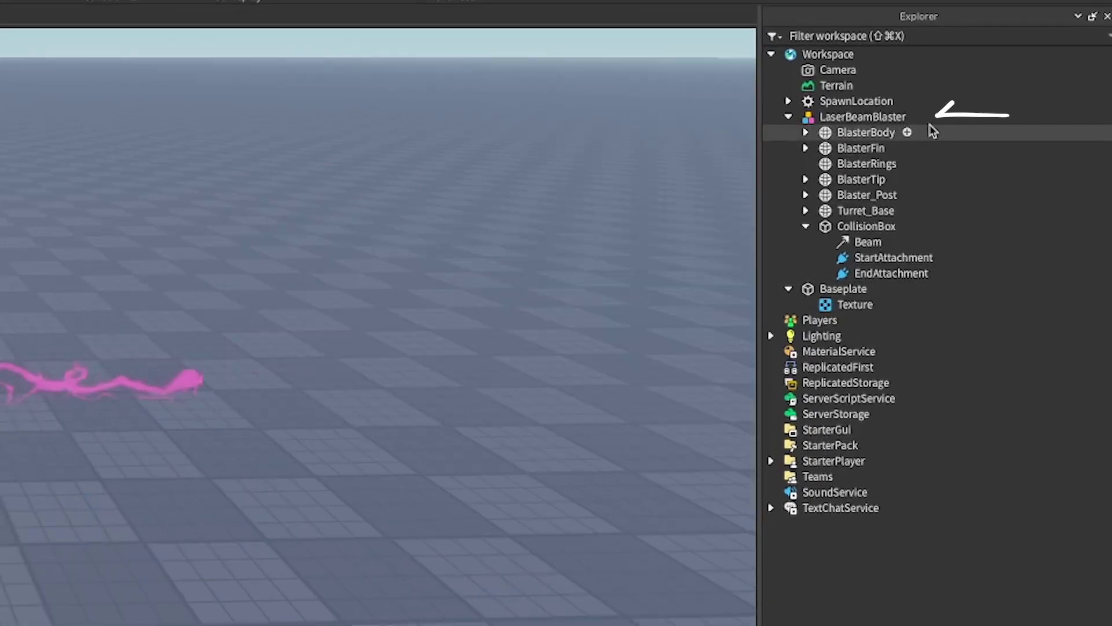
# Insert a new Script into the LaserBeamBlaster model.
pyautogui.click(1046, 131)
pyautogui.write('scrip')
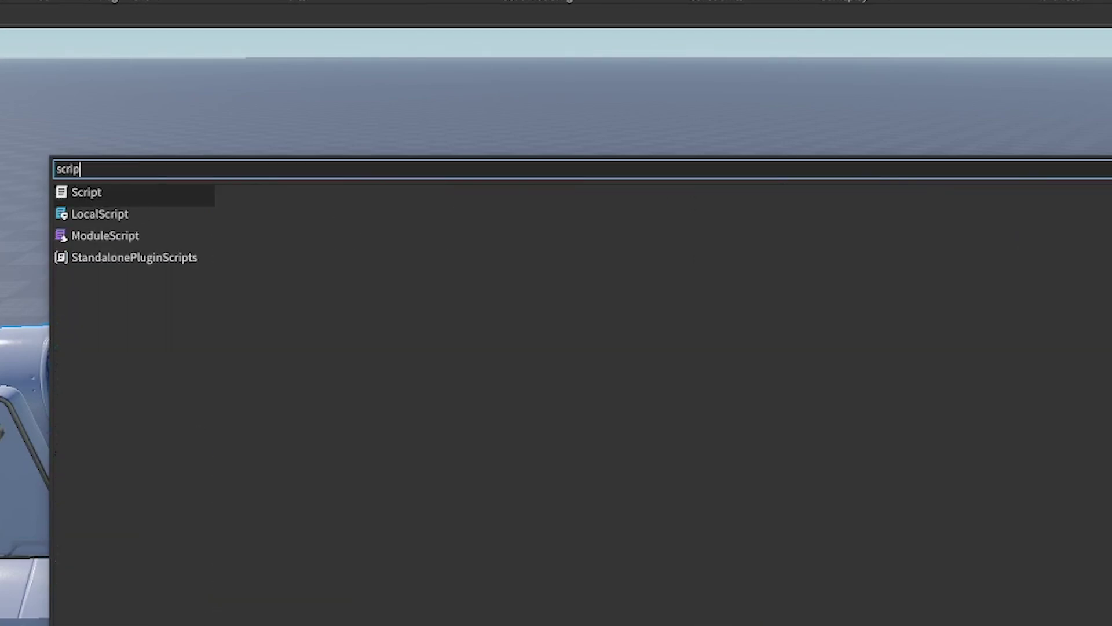
pyautogui.press('Return')
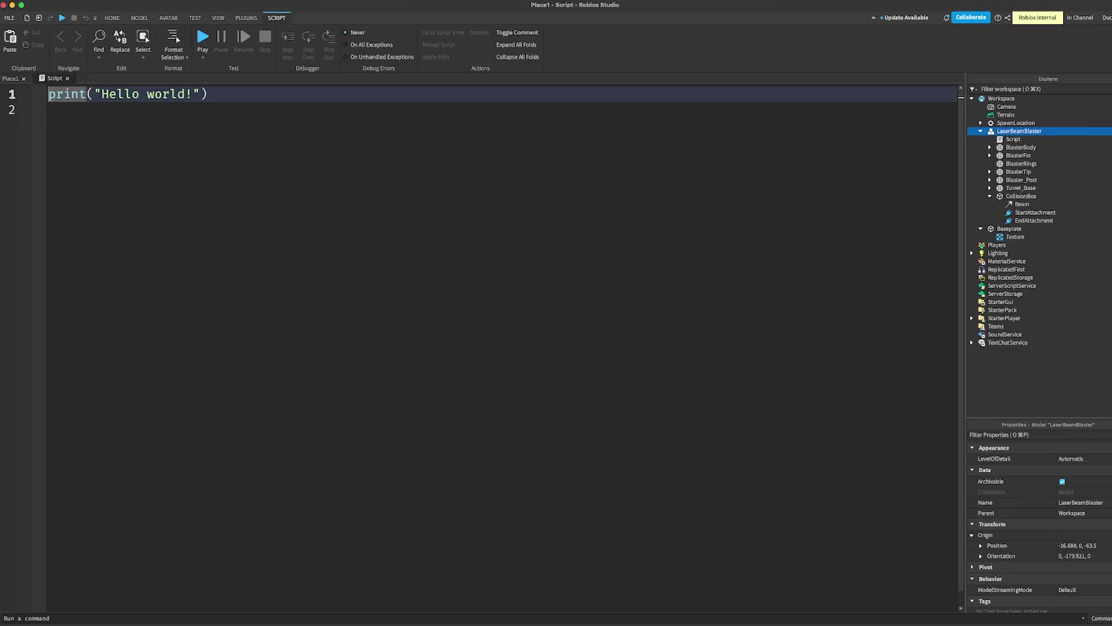